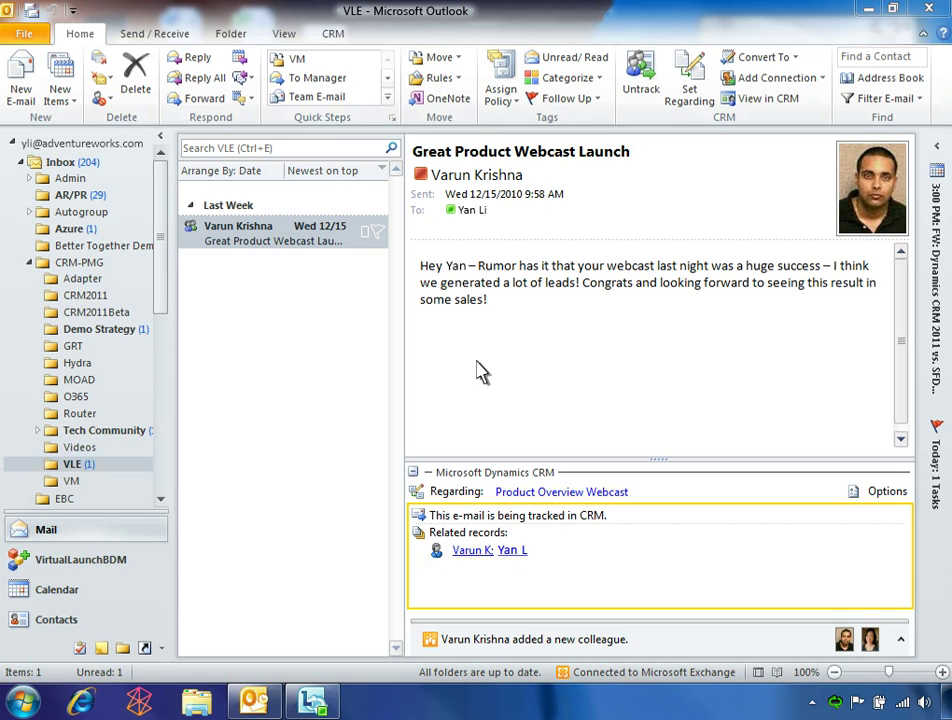
Step: Open the Product Overview Webcast campaign and view its three completed planning tasks
left_click(560, 493)
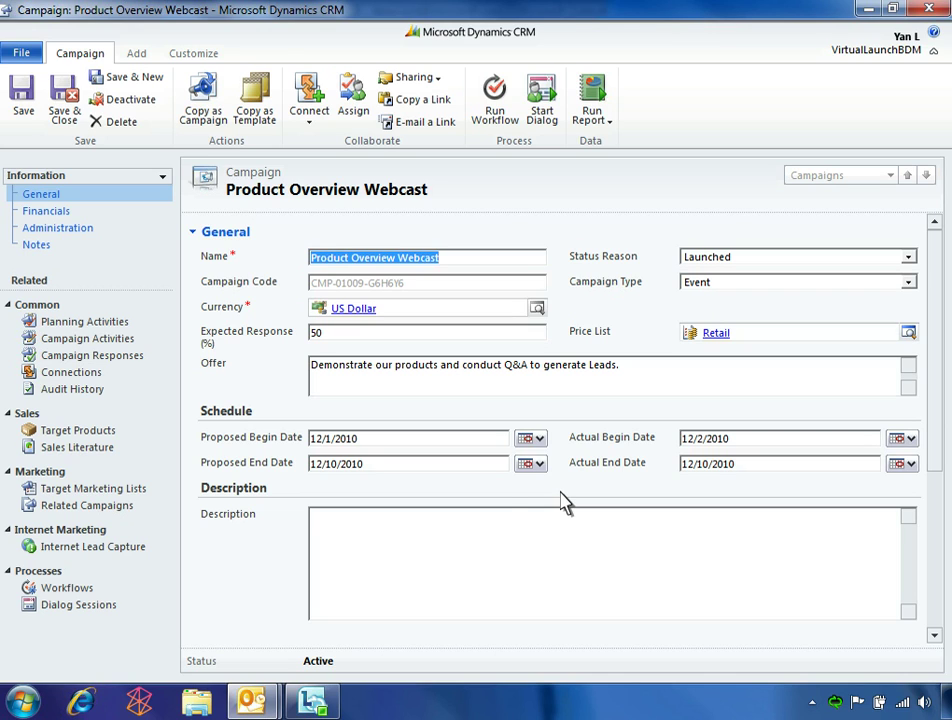
left_click(88, 323)
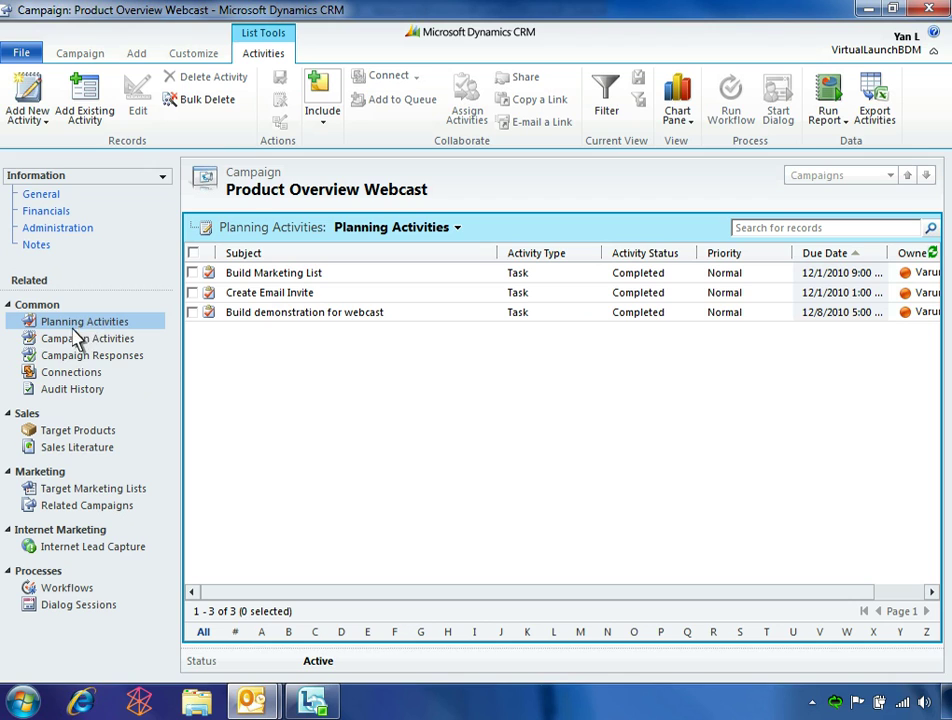
Step: List the campaign's activities, showing the completed Invitation for Product Overview e-mail
left_click(74, 345)
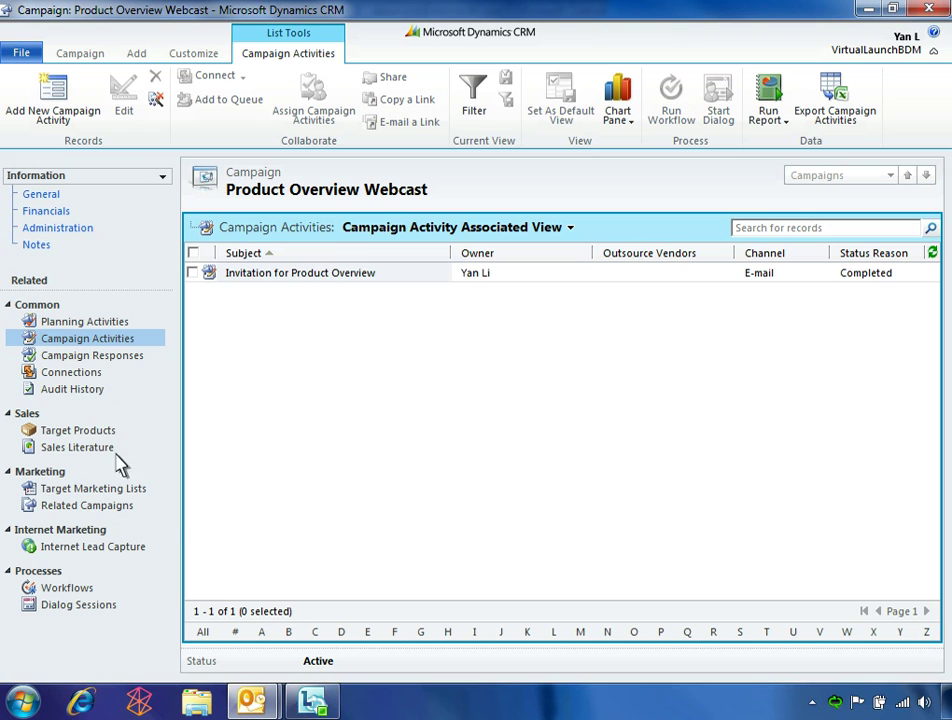
Step: Review the Open Leads marketing list's member query for leads with Status Open, then close it
left_click(110, 489)
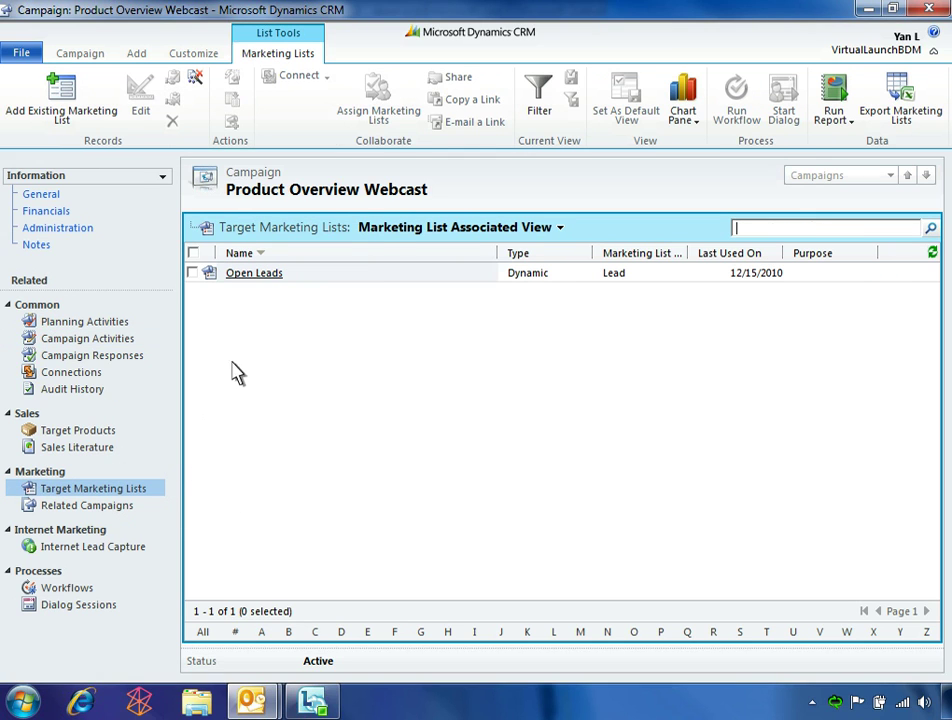
left_click(256, 274)
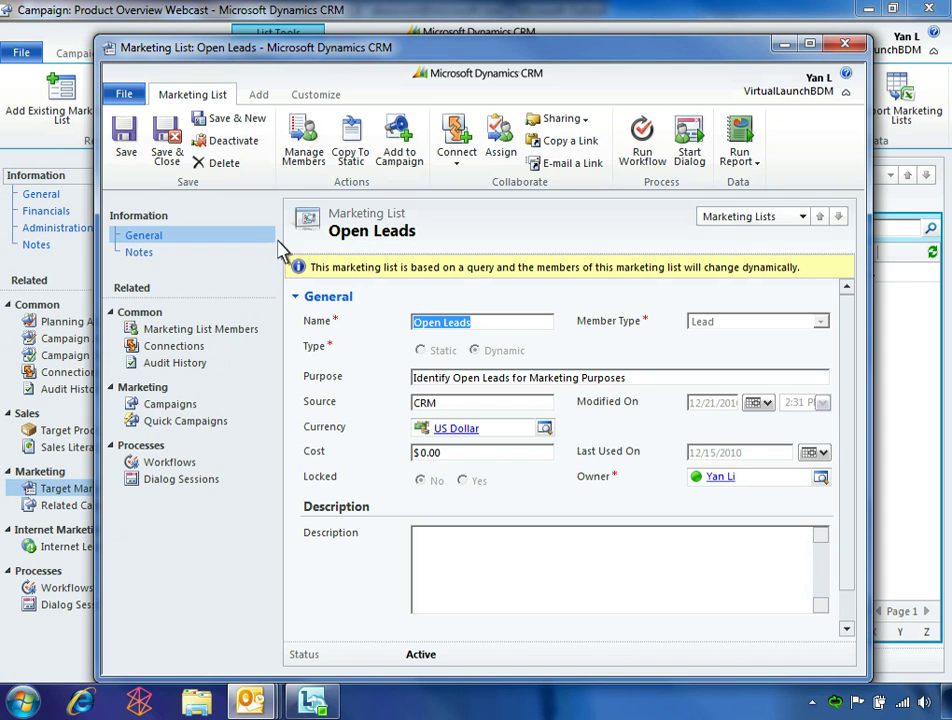
left_click(303, 145)
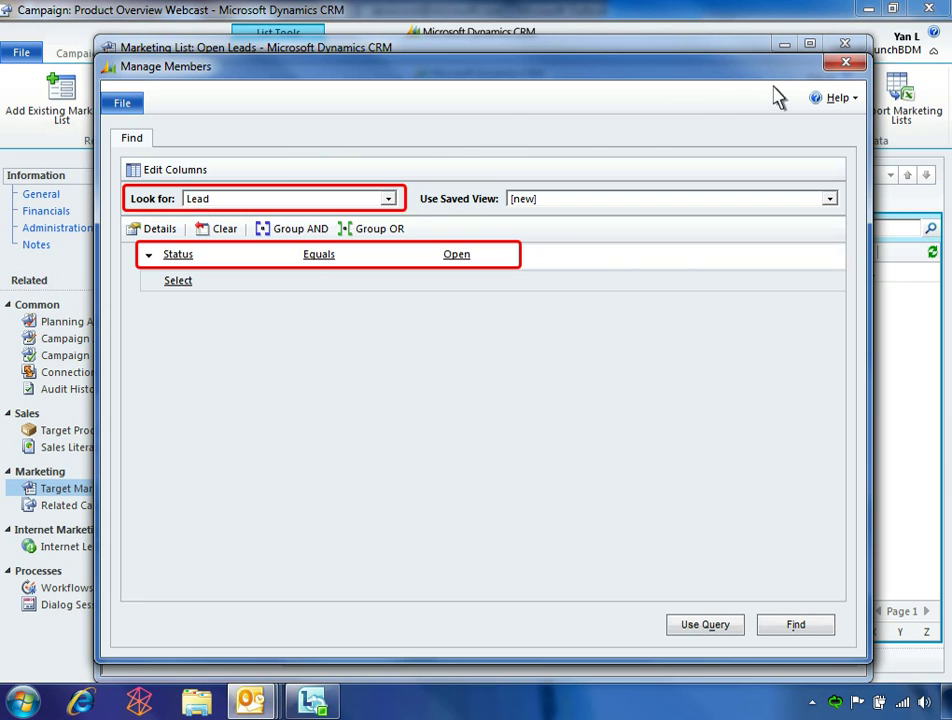
left_click(845, 64)
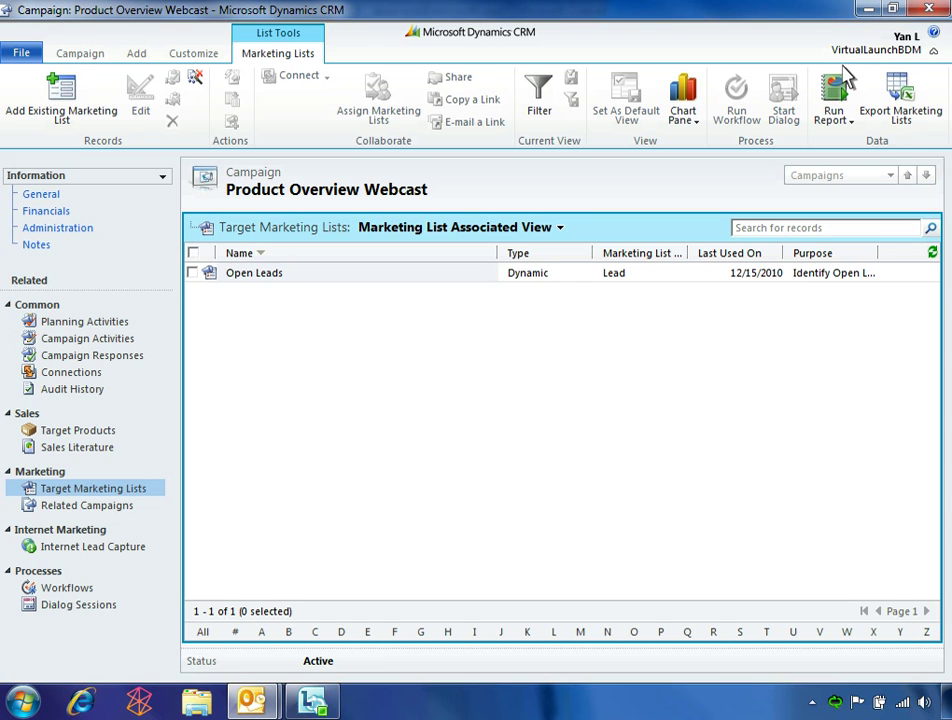
Step: Close the campaign and go to Workplace Imports, which lists 10 completed import jobs
left_click(929, 10)
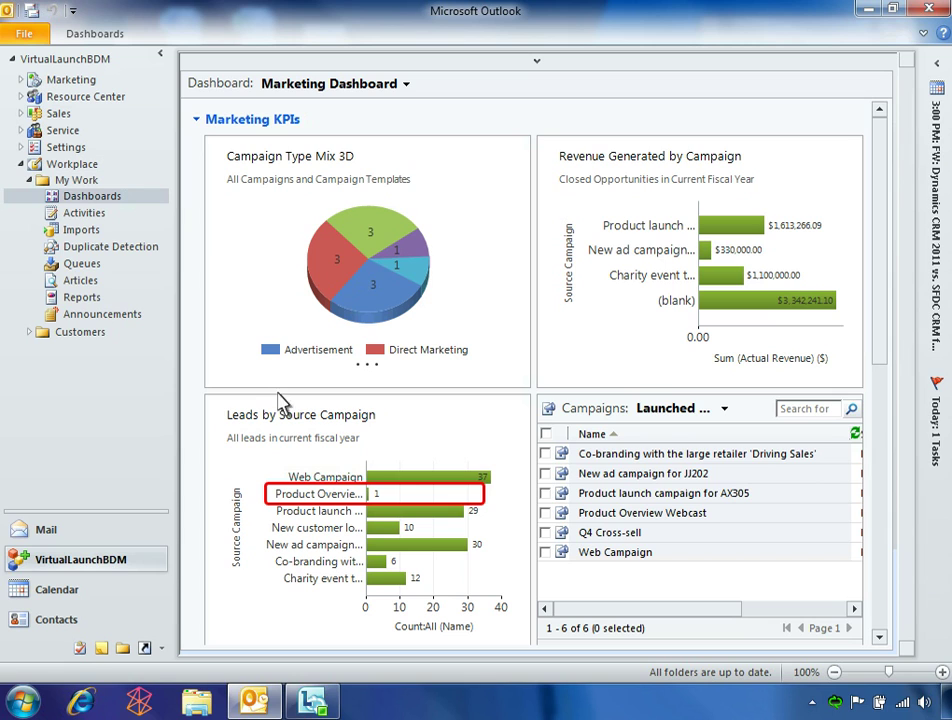
left_click(127, 231)
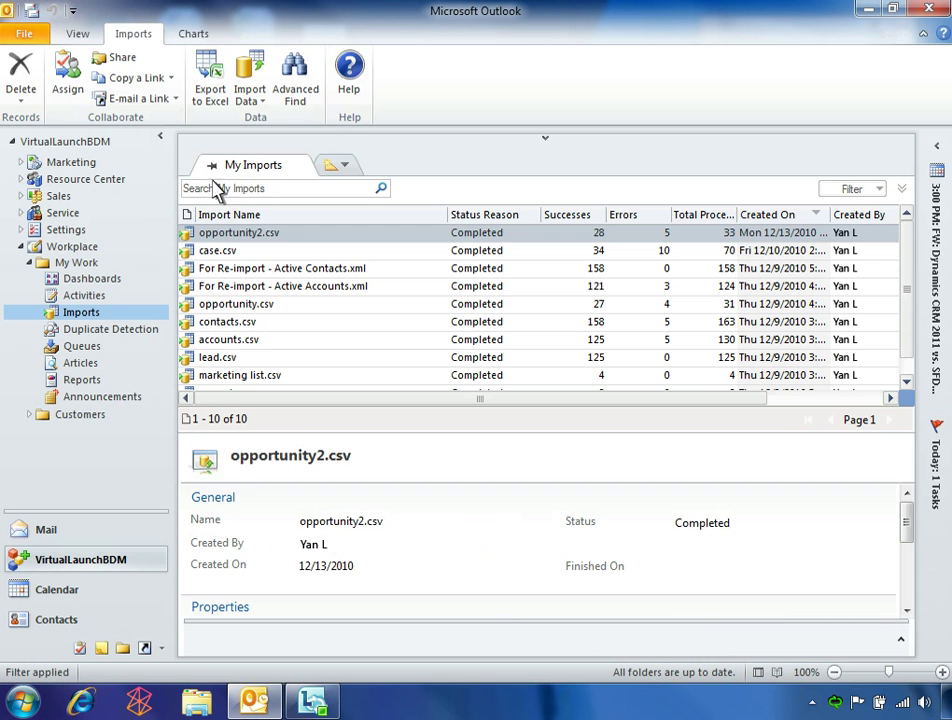
Step: Upload My Internet Leads.csv in the Import Data Wizard and map it to the Lead record type
left_click(258, 107)
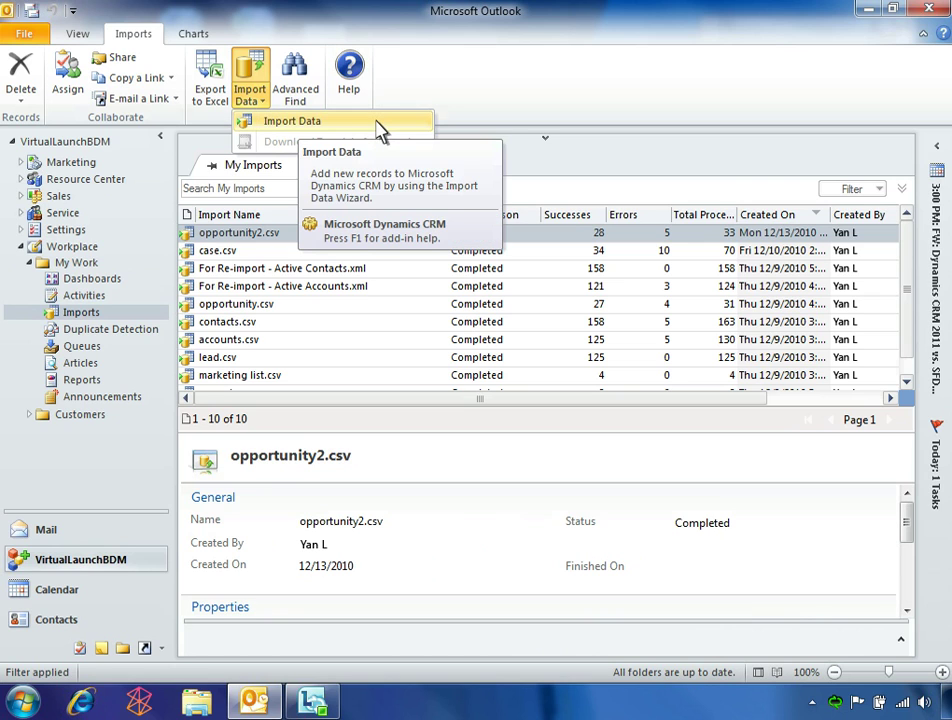
left_click(380, 131)
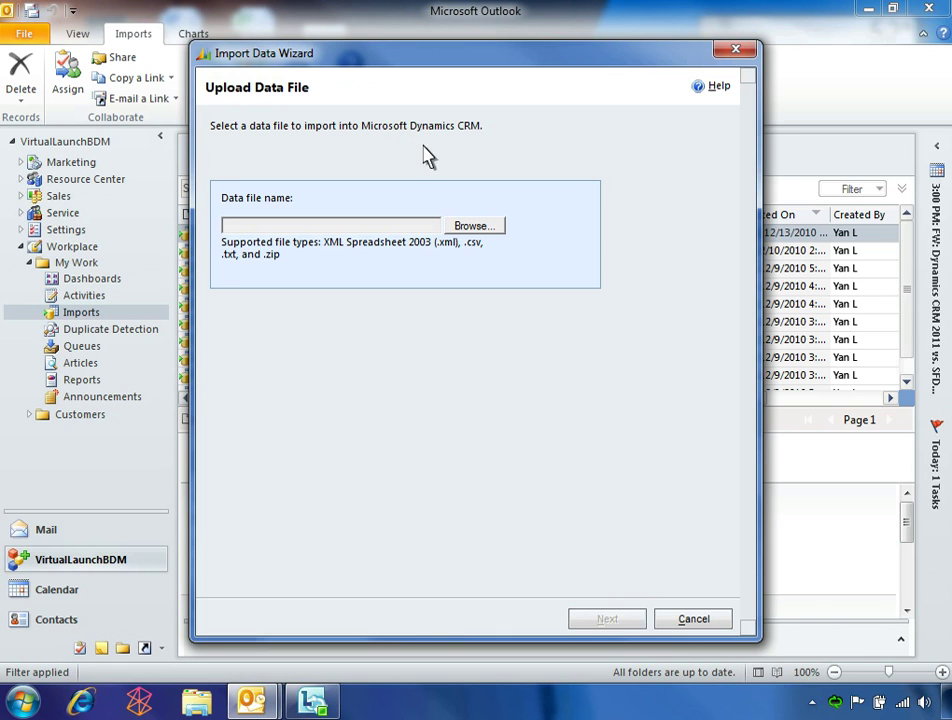
left_click(472, 228)
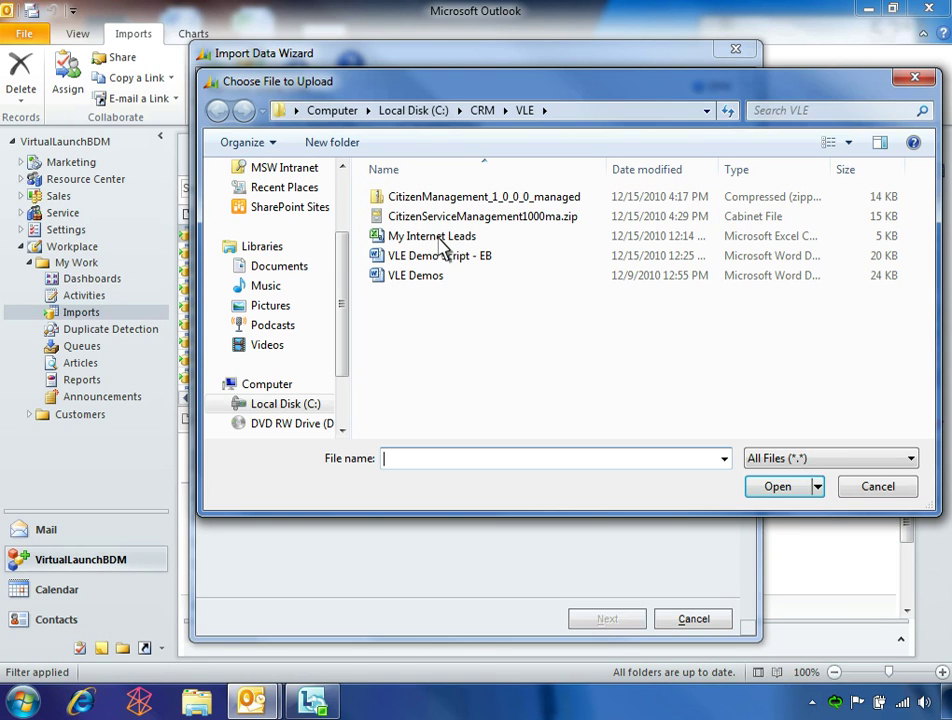
double_click(440, 245)
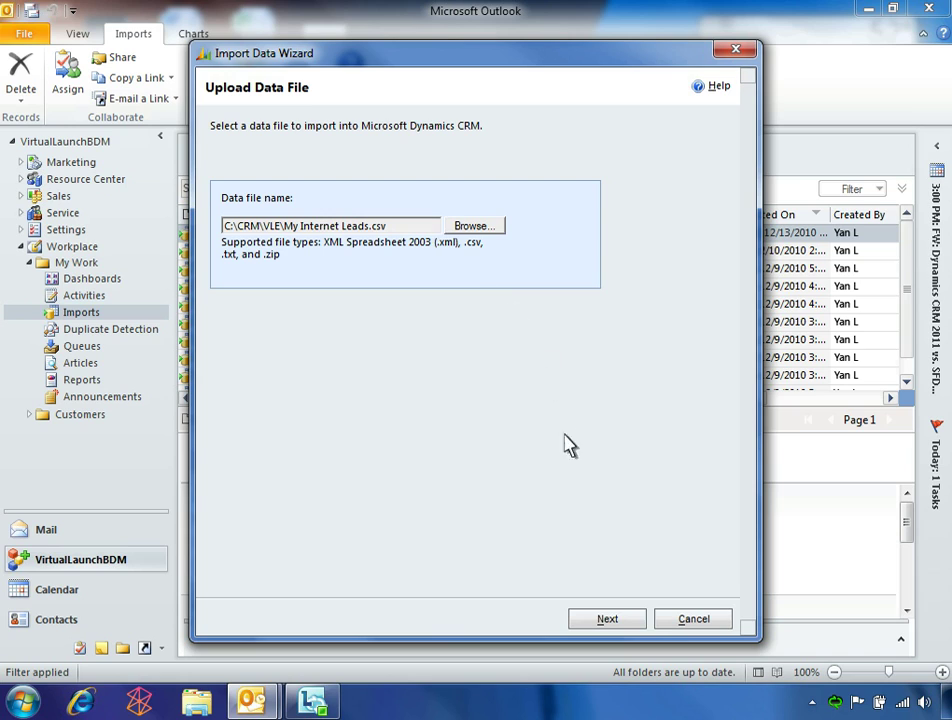
left_click(606, 620)
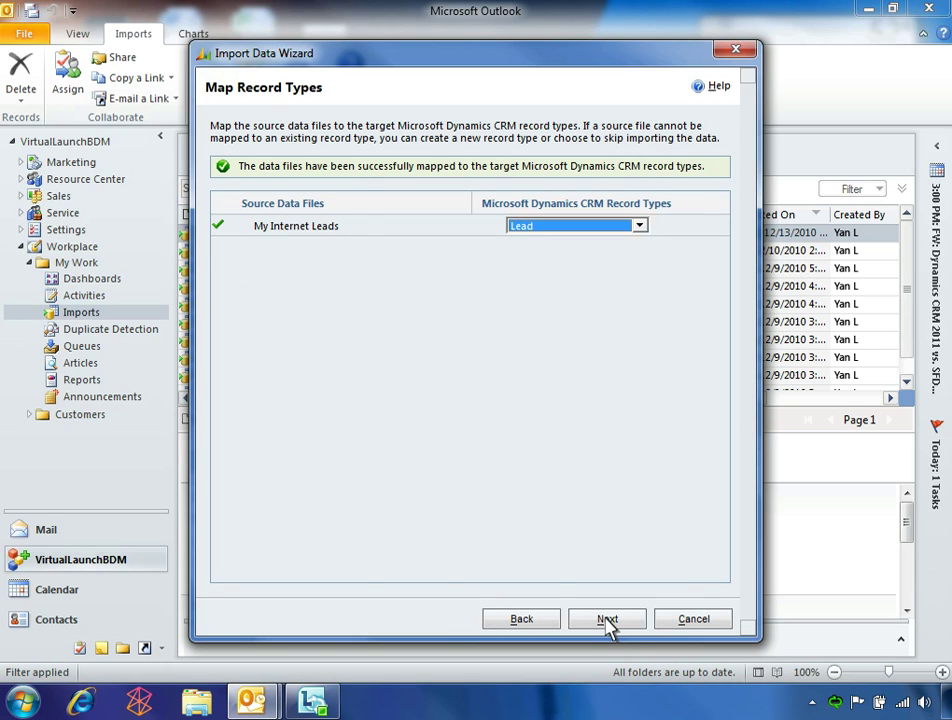
Step: Accept the default field mappings and settings and submit My Internet Leads.csv for import
left_click(607, 620)
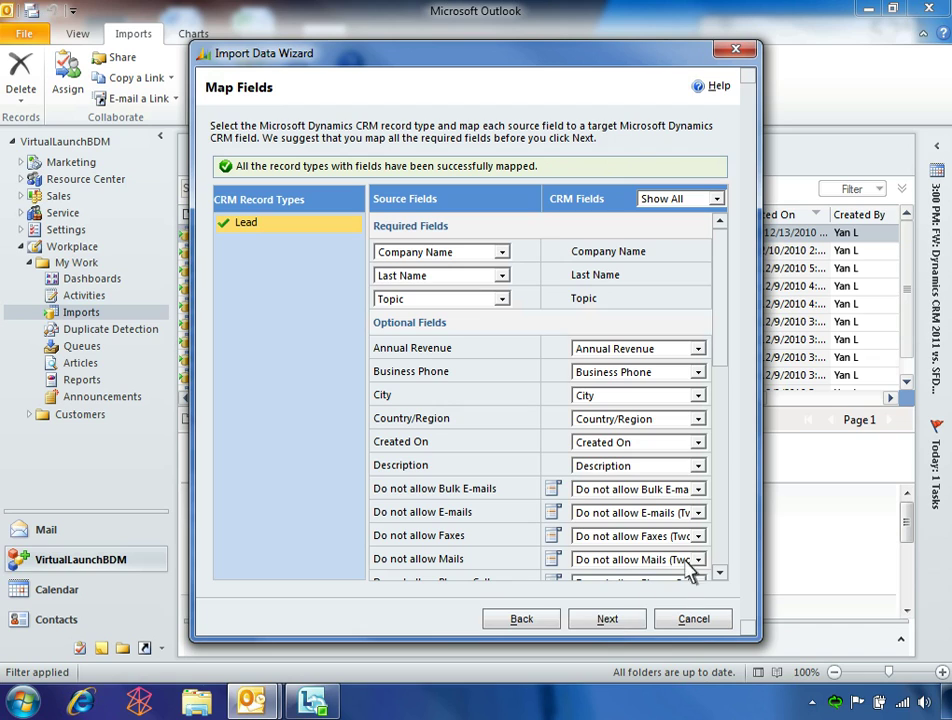
scroll(722, 500, "down", 10)
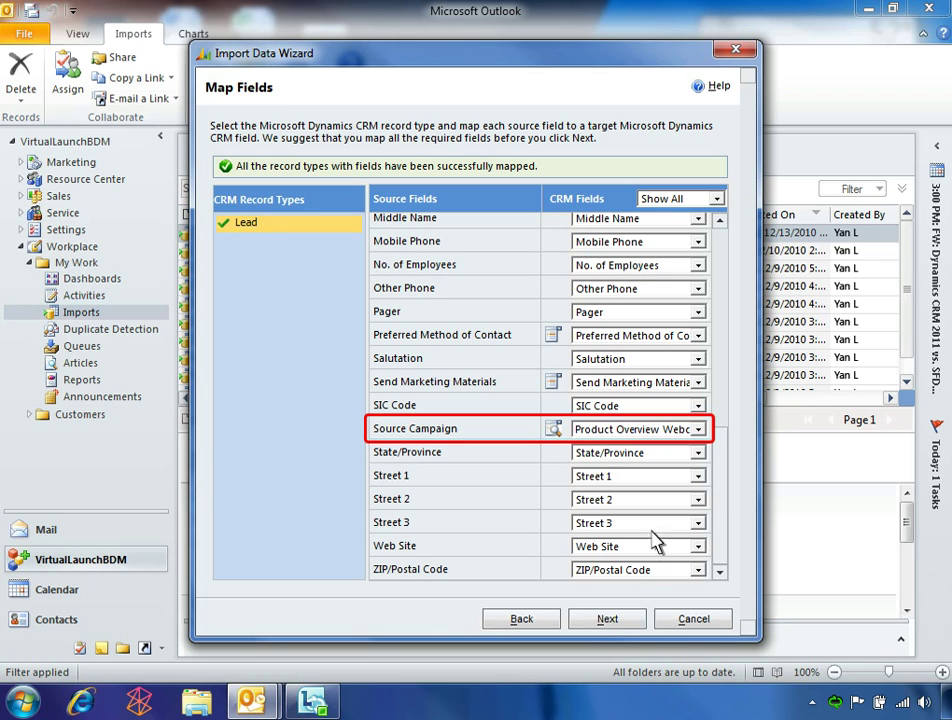
left_click(608, 620)
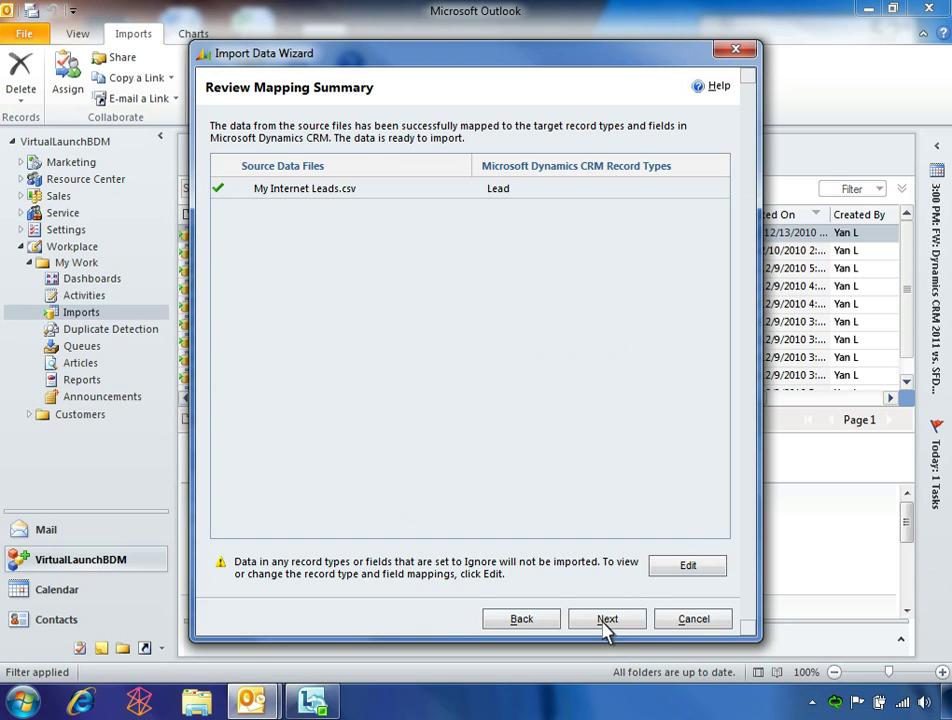
left_click(607, 620)
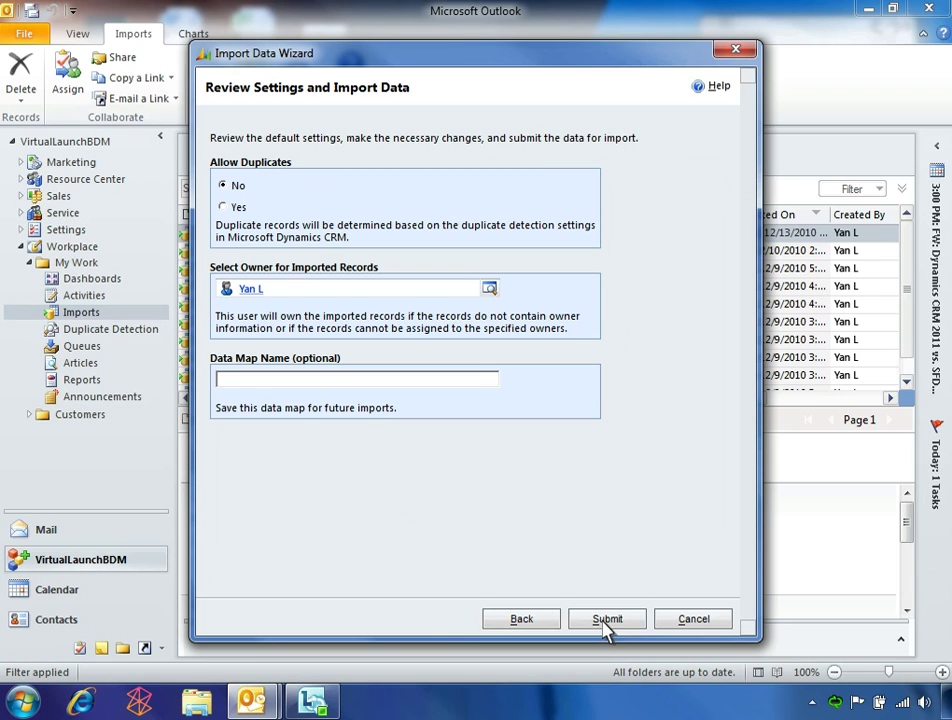
left_click(604, 620)
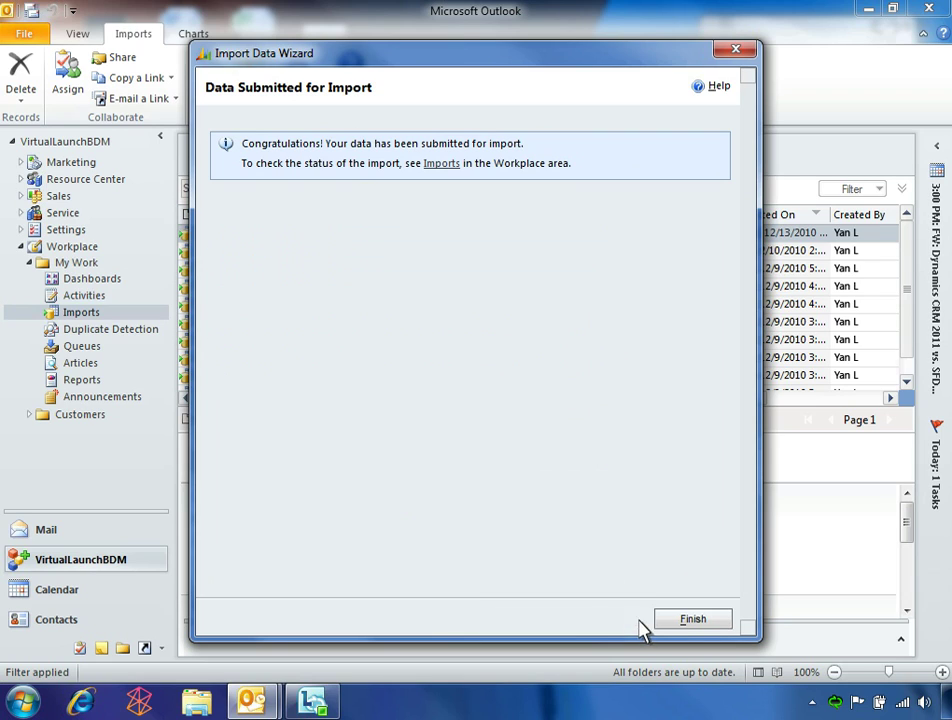
Step: Check the My Internet Leads.csv import record for its 19 successes and 0 failures, then close it
left_click(693, 620)
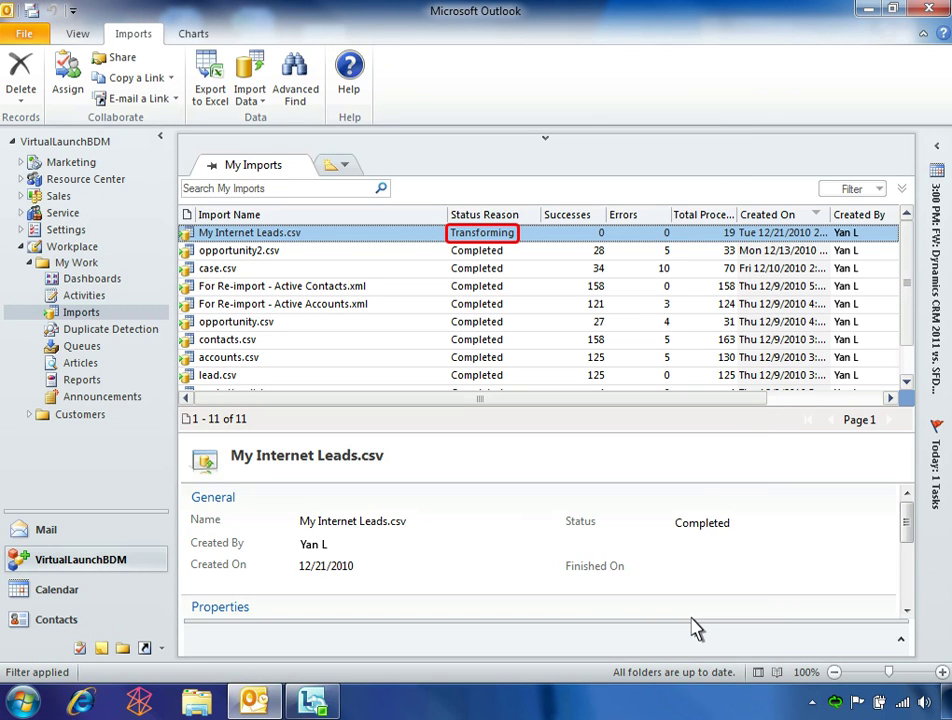
double_click(288, 239)
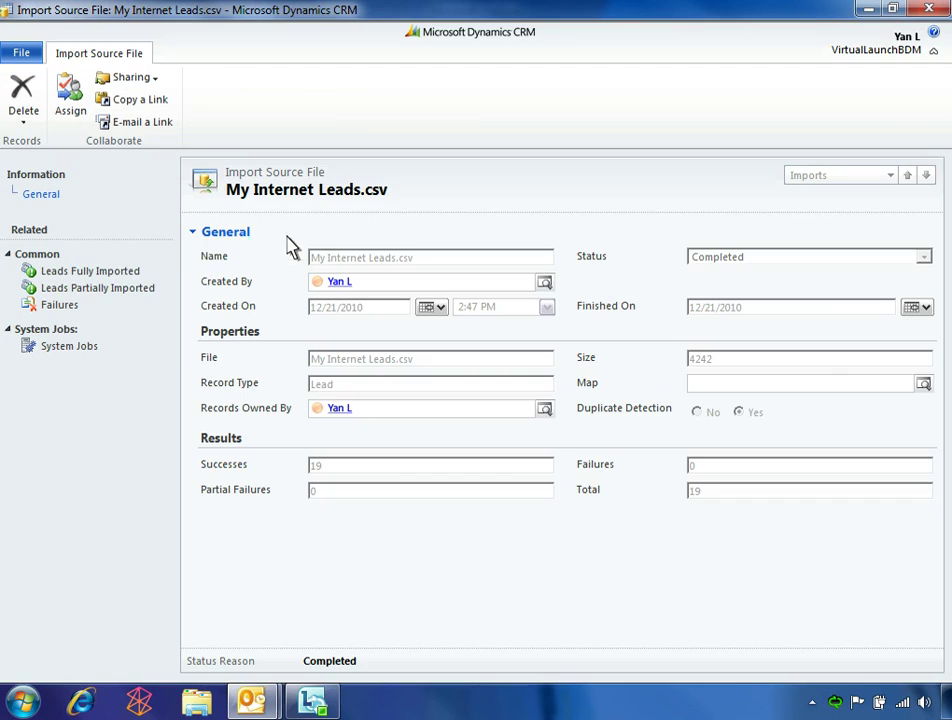
left_click(89, 274)
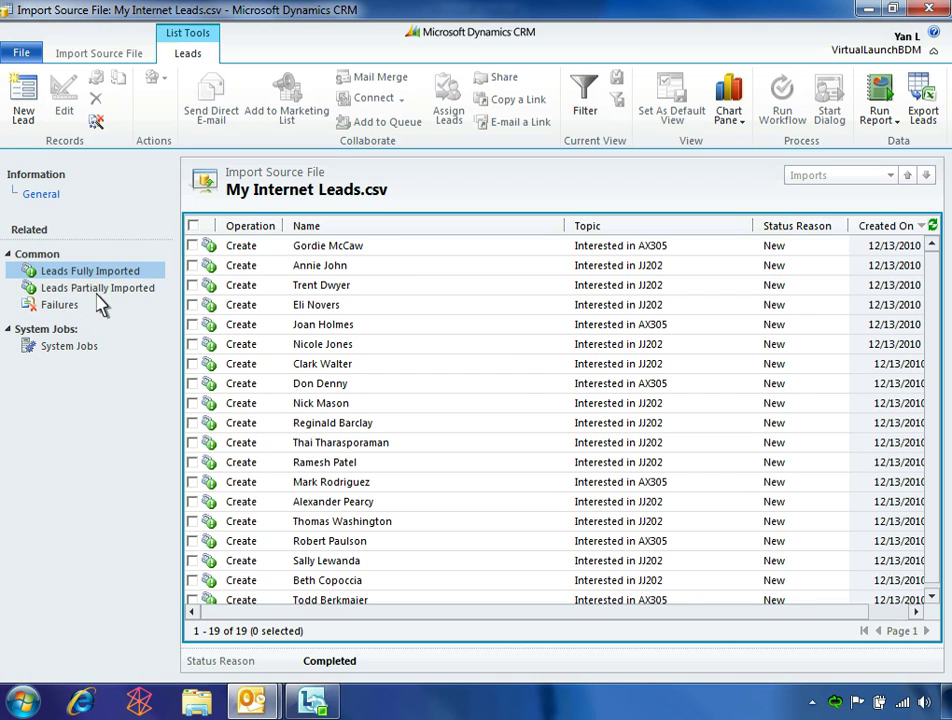
left_click(104, 318)
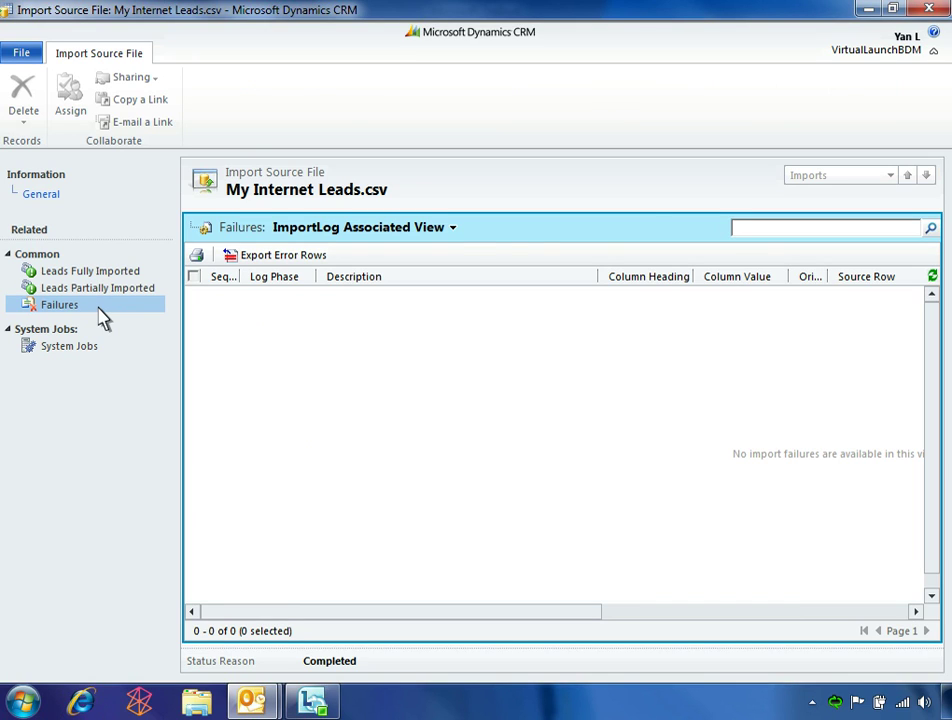
left_click(929, 12)
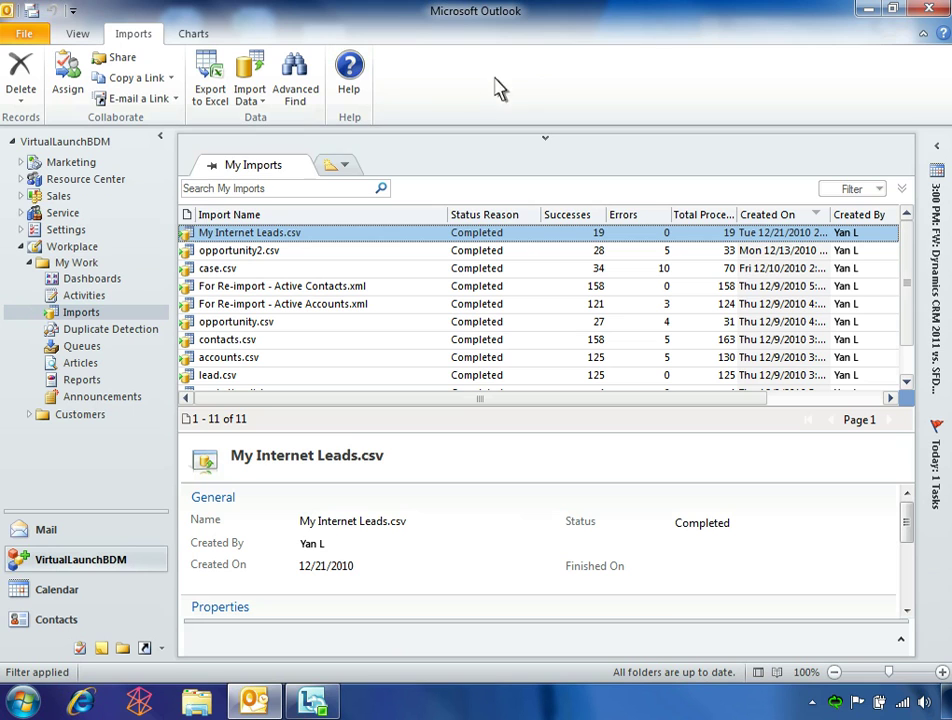
Step: Open the Marketing Dashboard charting leads by source campaign and revenue by campaign
left_click(100, 280)
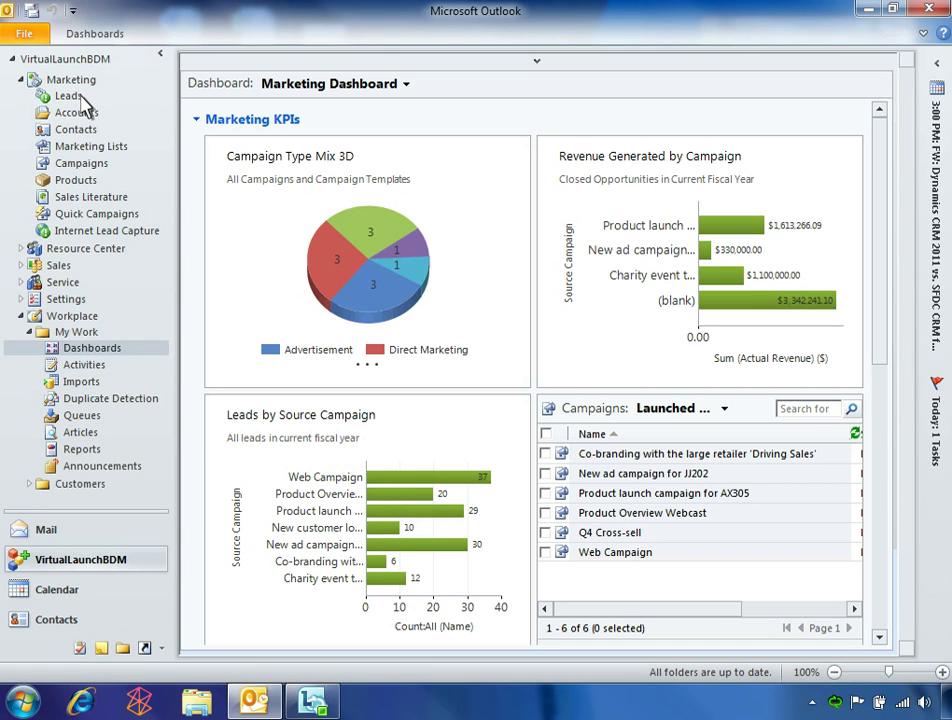
Step: Open the Leads list and start an on-demand dialog on the top lead
left_click(82, 97)
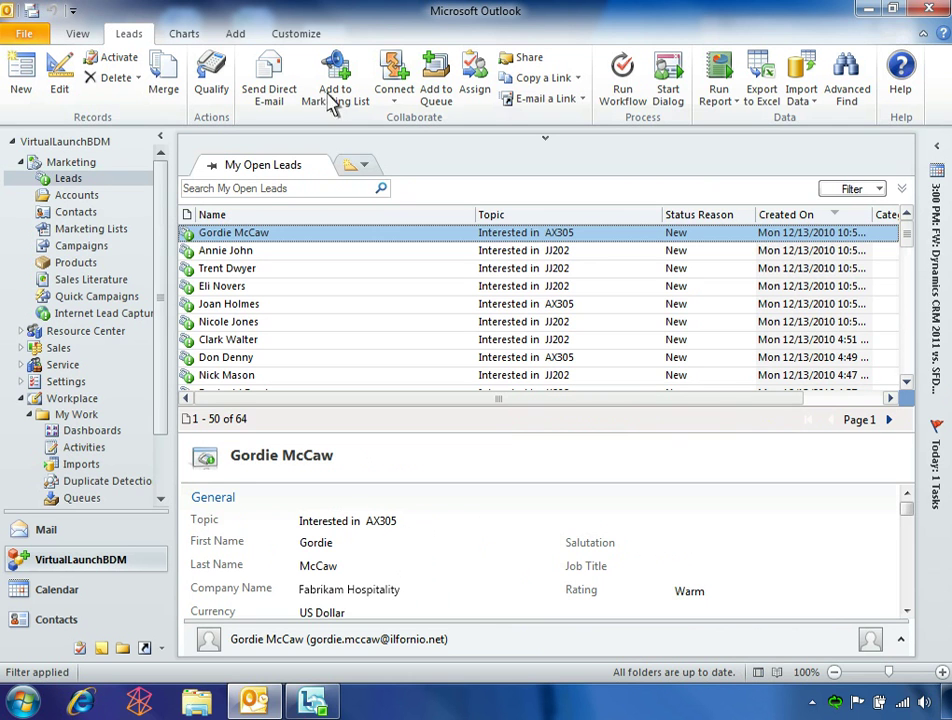
left_click(669, 80)
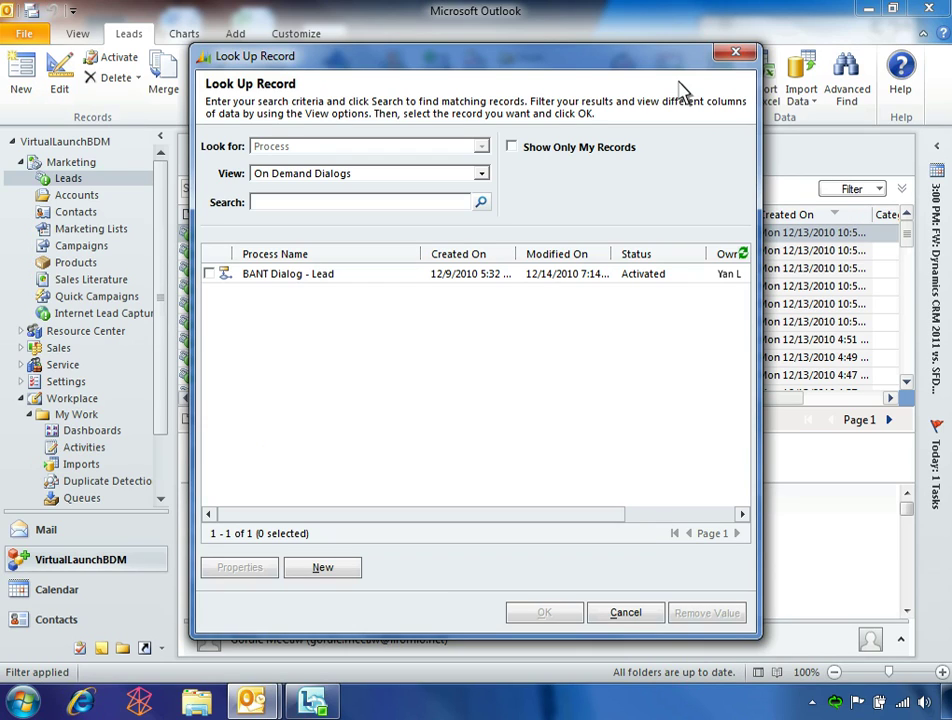
Step: Run BANT Dialog - Lead: need Yes, timeframe < 30 Days, decision maker Yes, budget 75000
left_click(274, 276)
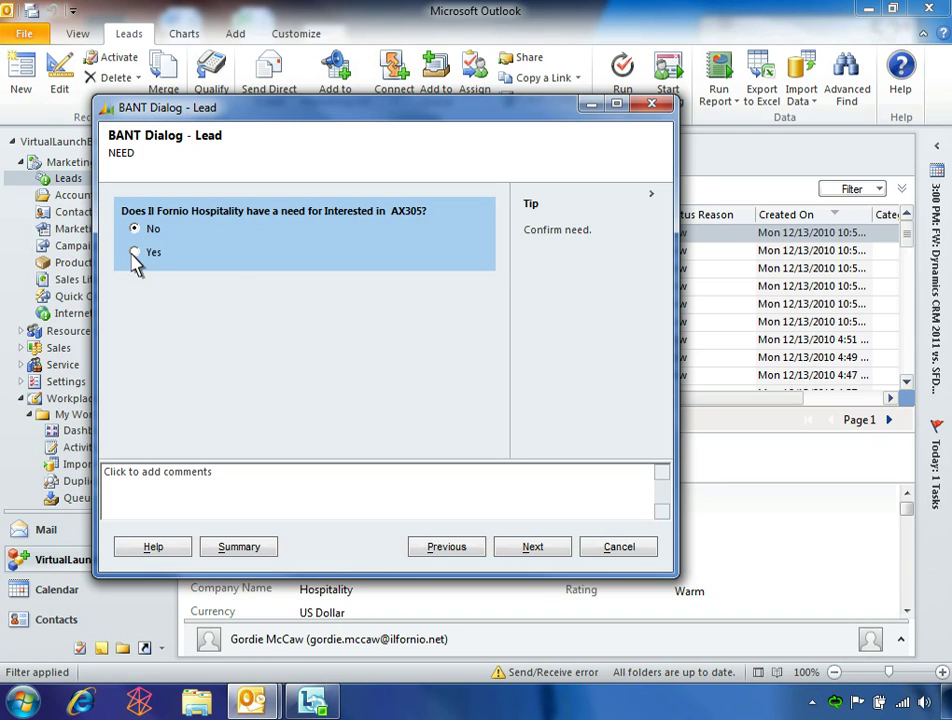
left_click(134, 252)
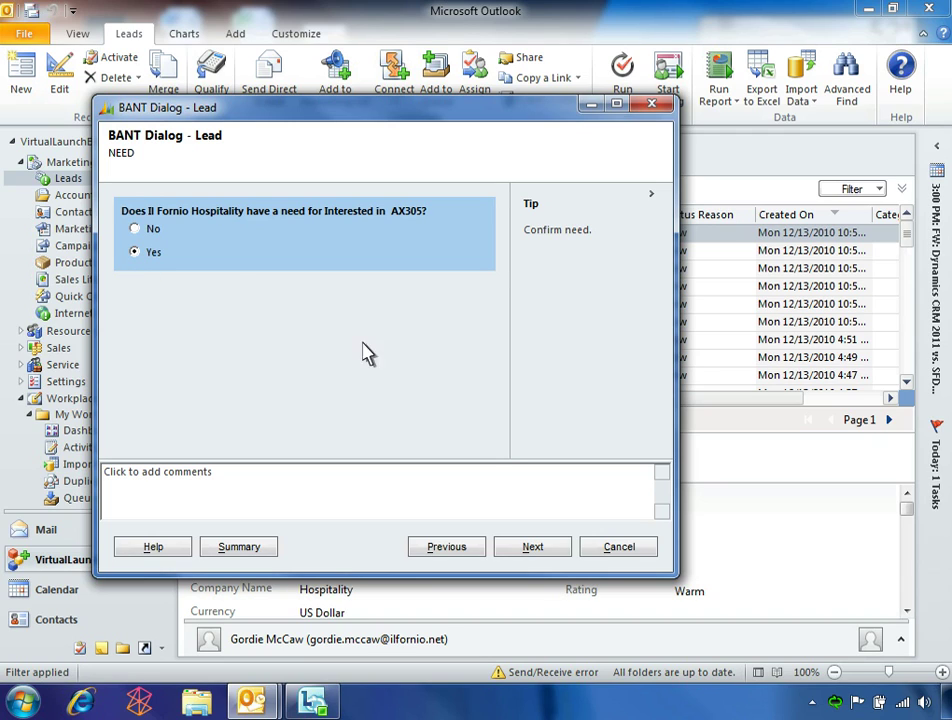
left_click(532, 547)
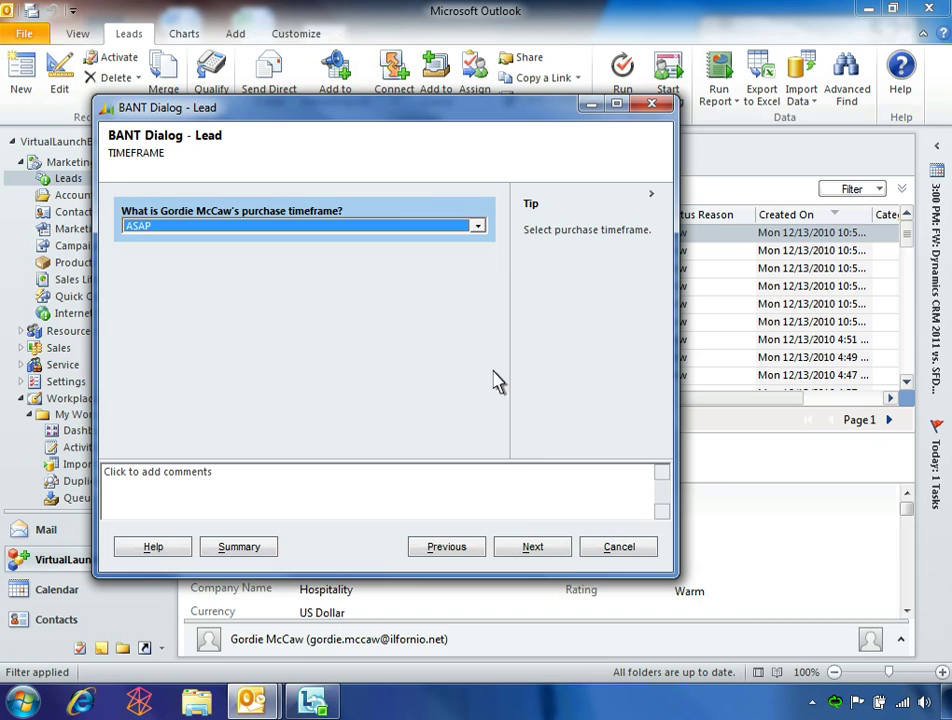
left_click(480, 228)
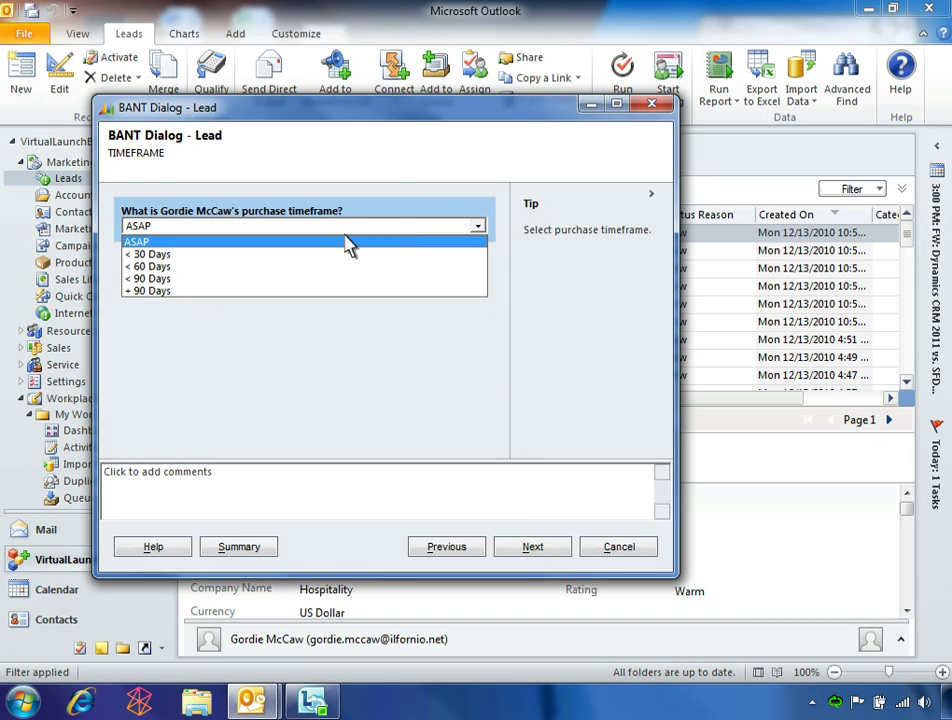
left_click(250, 255)
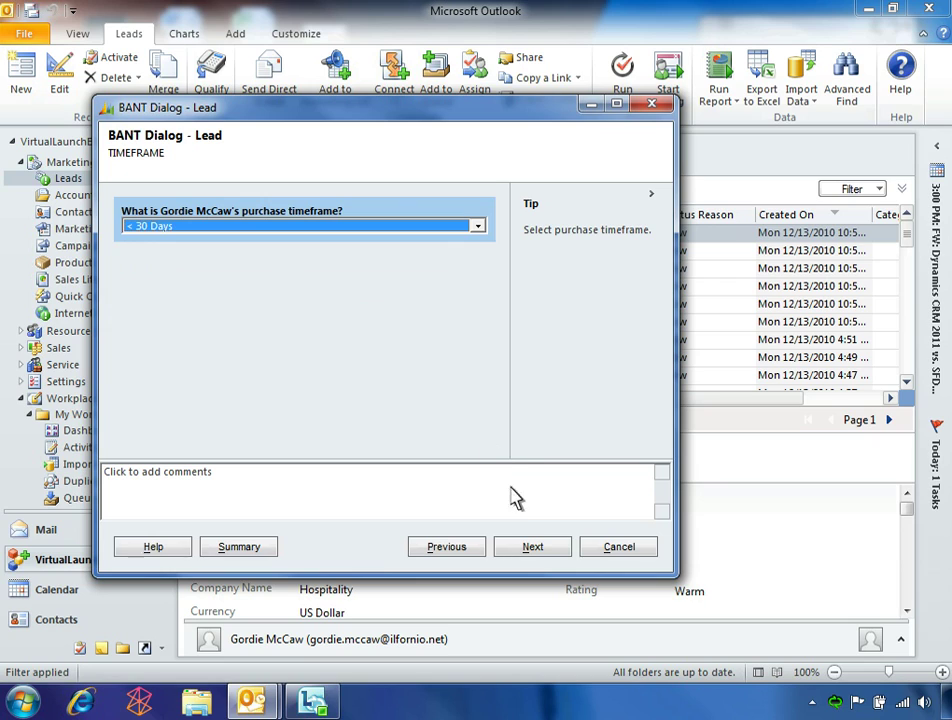
left_click(532, 548)
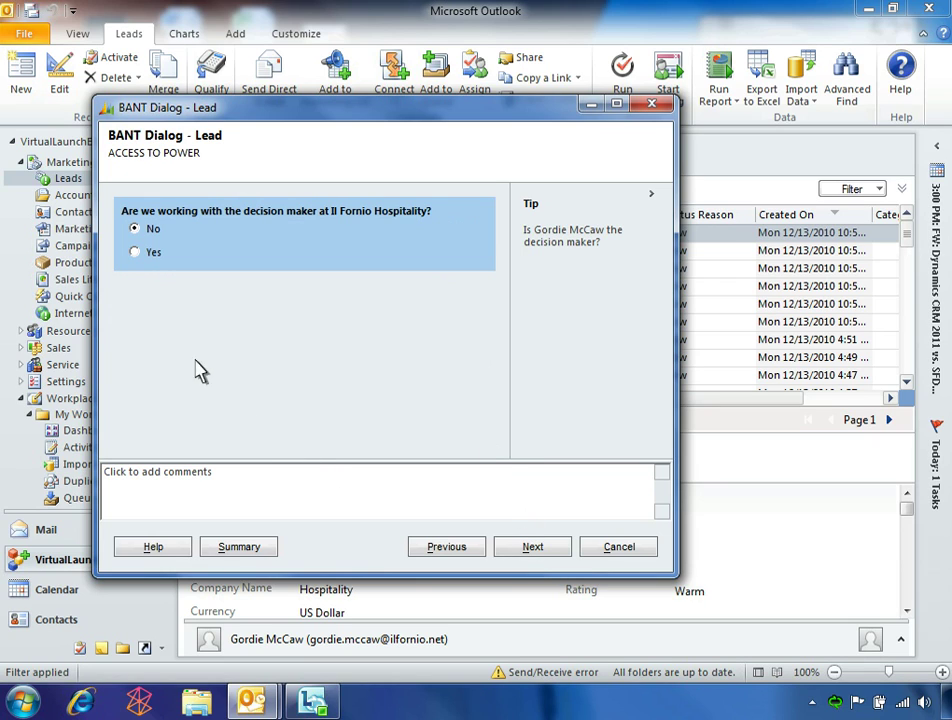
left_click(136, 253)
left_click(532, 548)
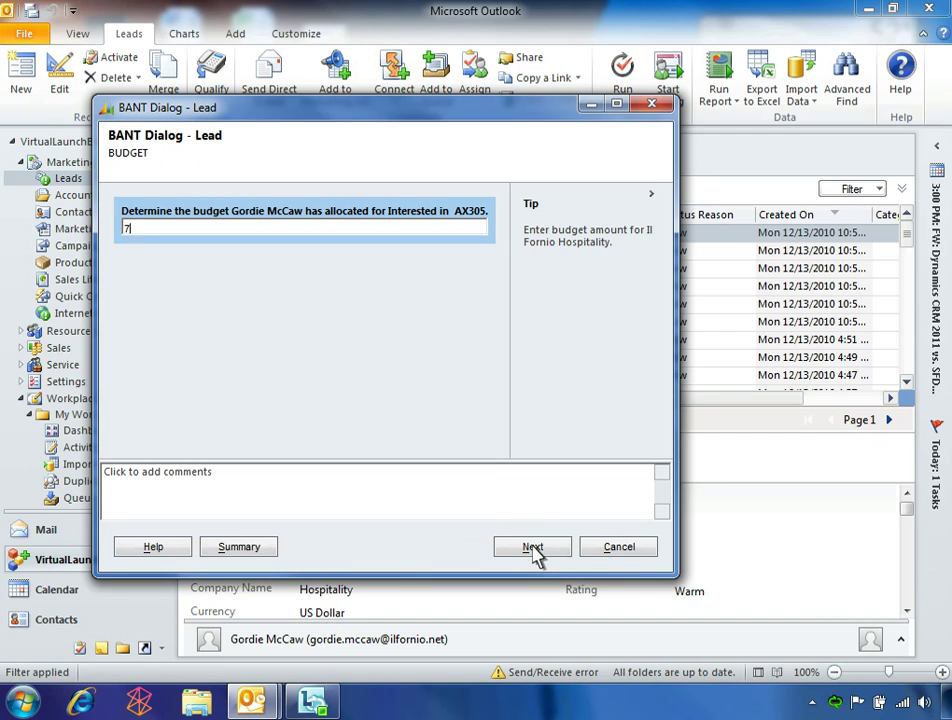
type("75000")
left_click(534, 550)
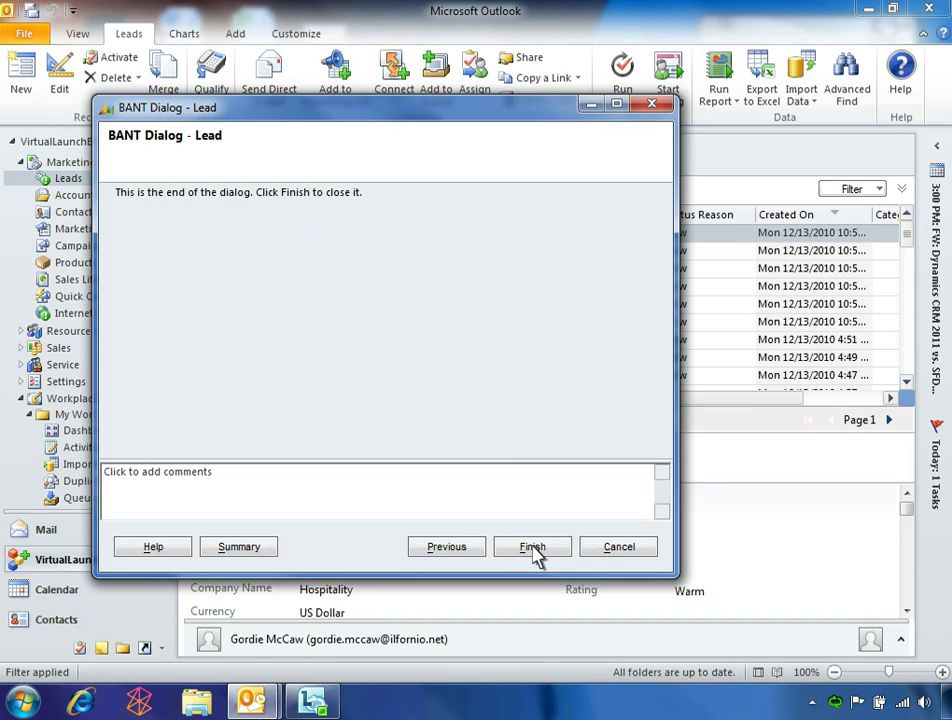
left_click(533, 548)
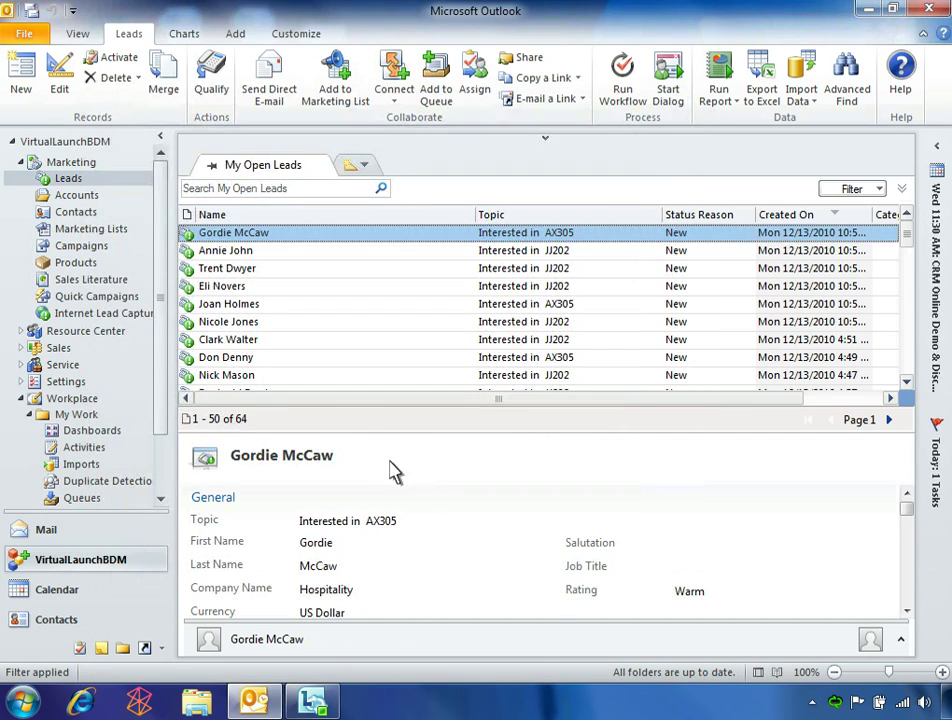
Step: Open the top lead's record and list its workflow jobs, showing Lead Assignment succeeded
double_click(271, 234)
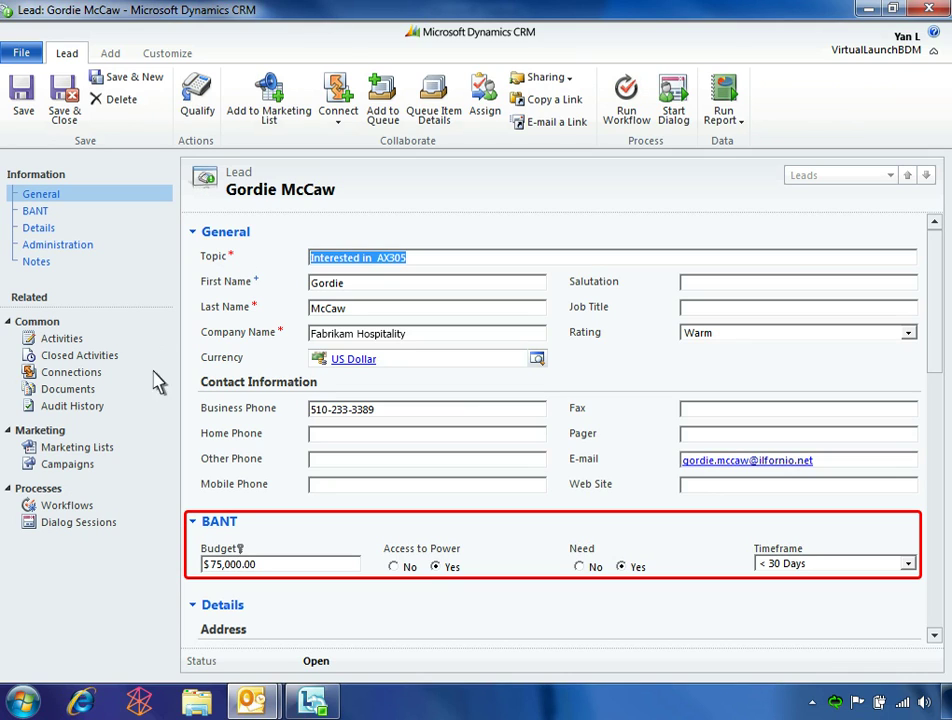
left_click(118, 515)
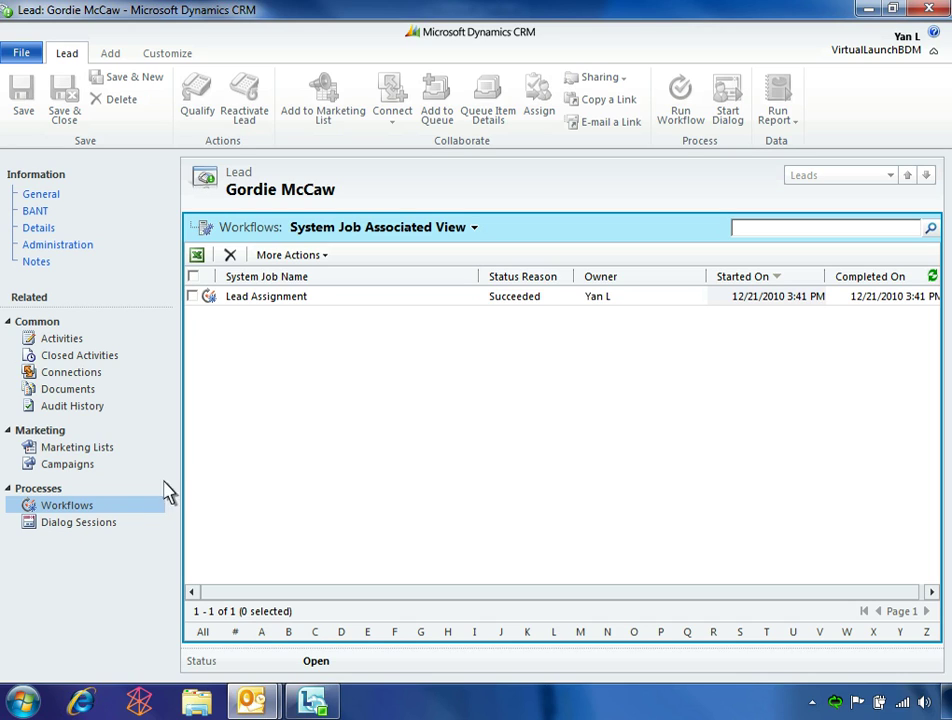
left_click(264, 297)
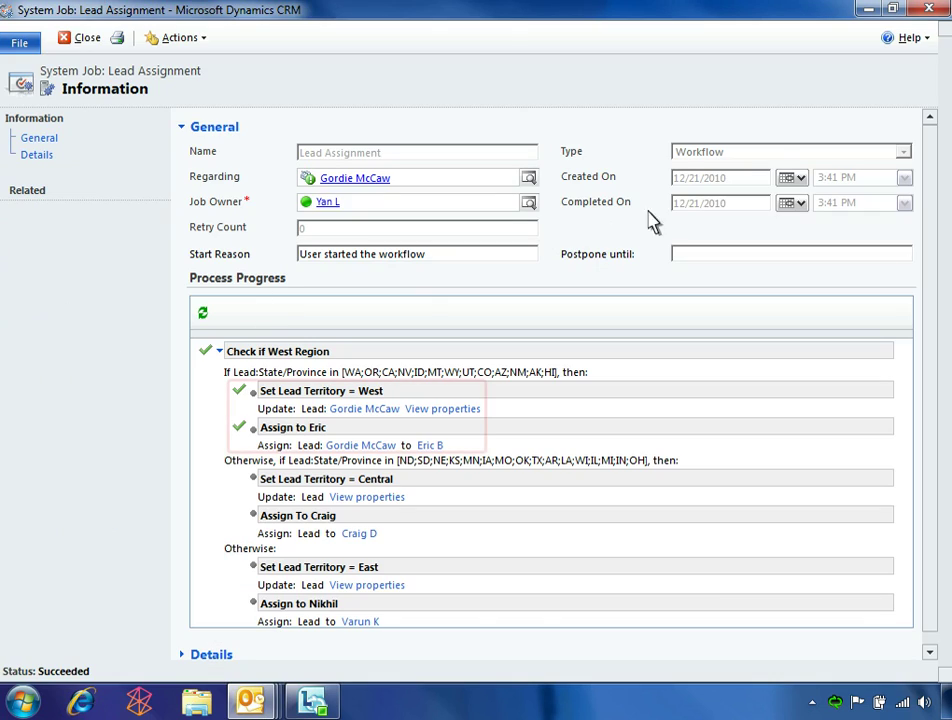
left_click(929, 12)
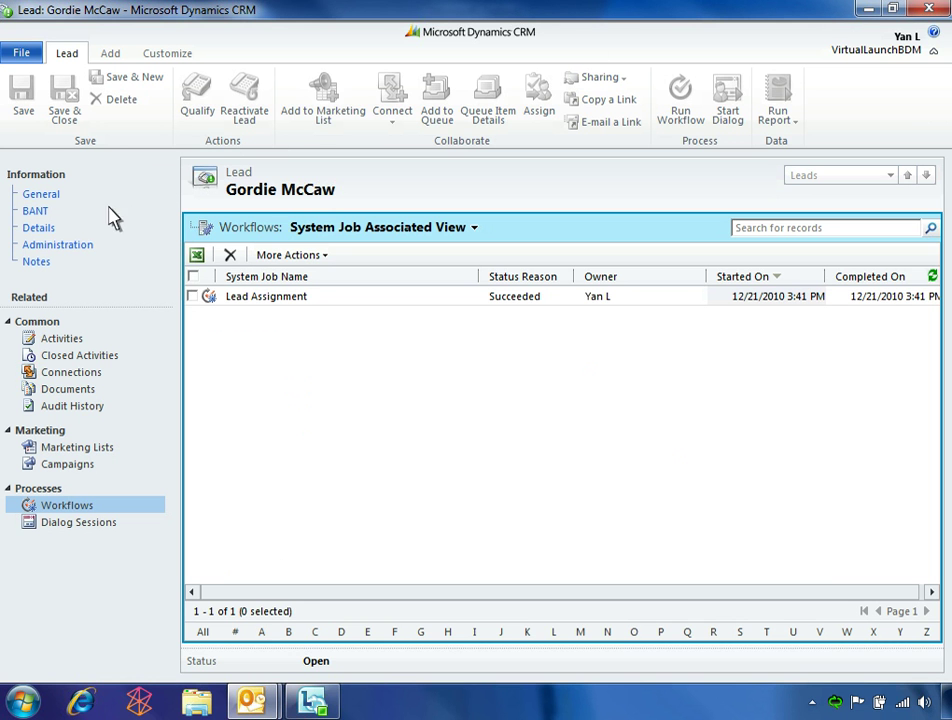
Step: Check the lead's Territory is West in Details, then view the assigned Owner under Administration
left_click(89, 236)
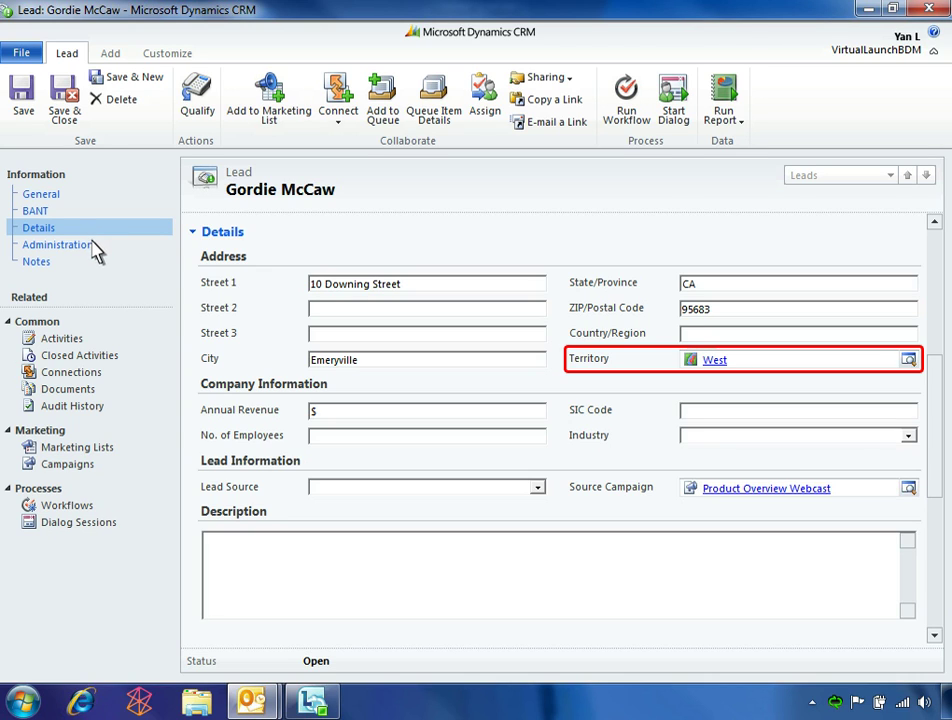
left_click(58, 245)
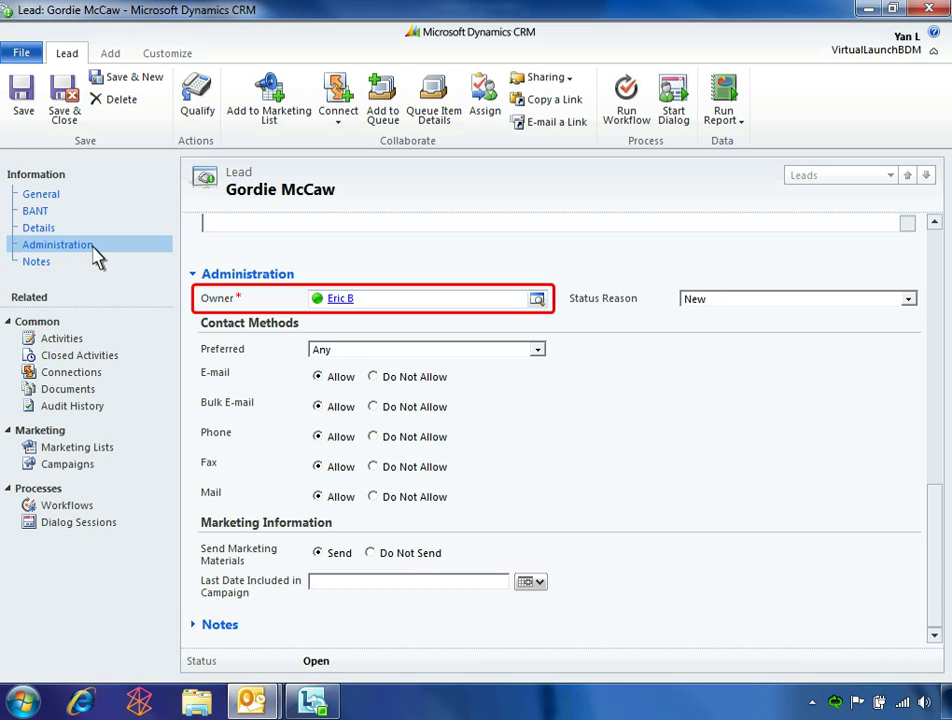
Step: Qualify the lead as Qualified, converting it into an account, contact and opportunity
left_click(197, 95)
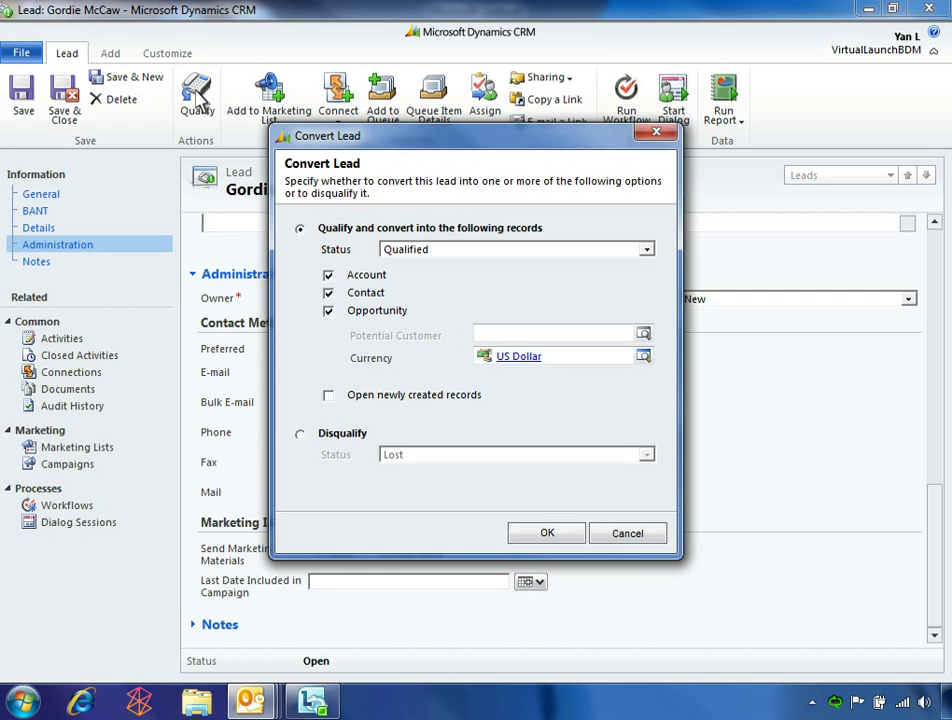
left_click(547, 534)
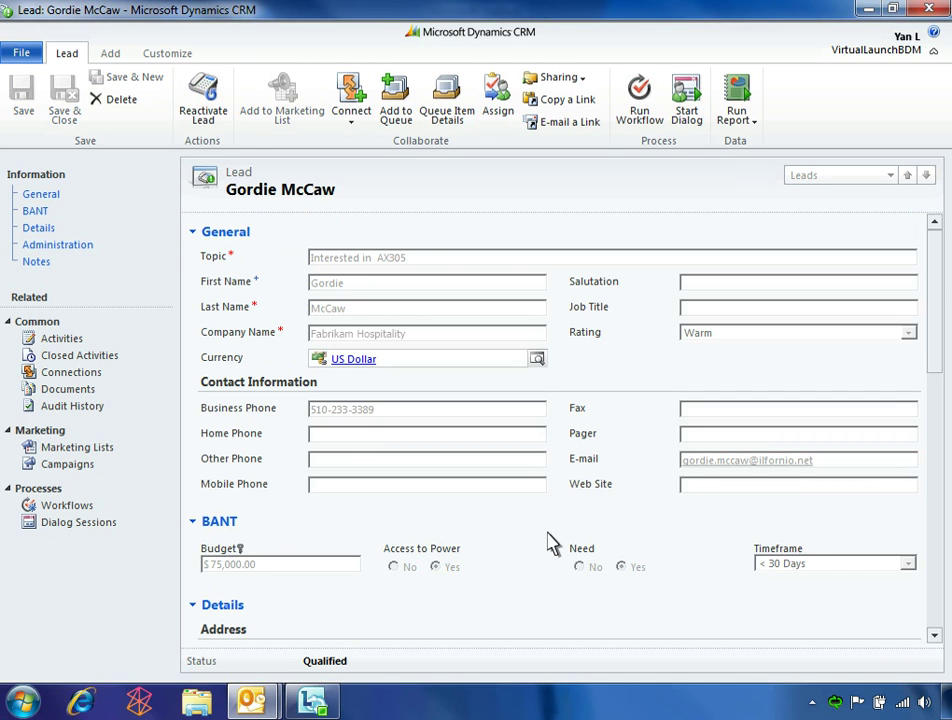